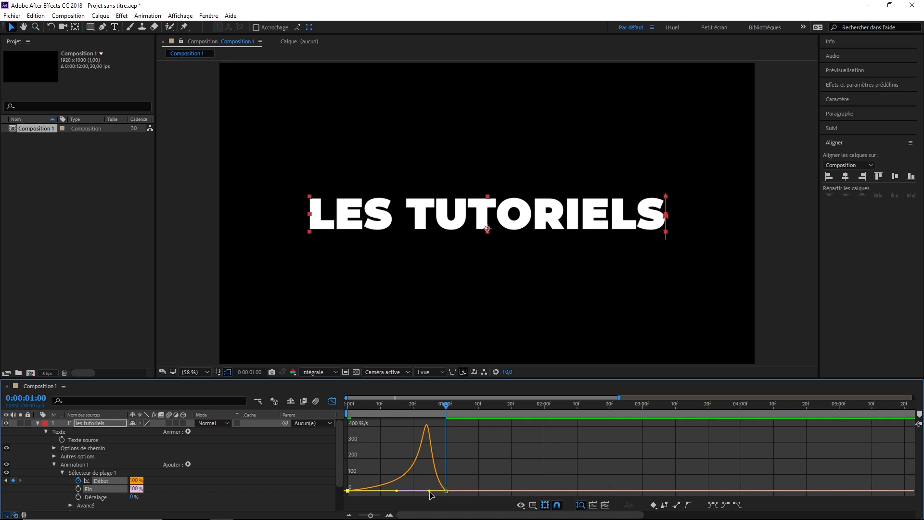
Reshape the Début speed curve into a sharp peak midway between its two keyframes, then return to the layer-bar view.
drag(430, 492, 399, 494)
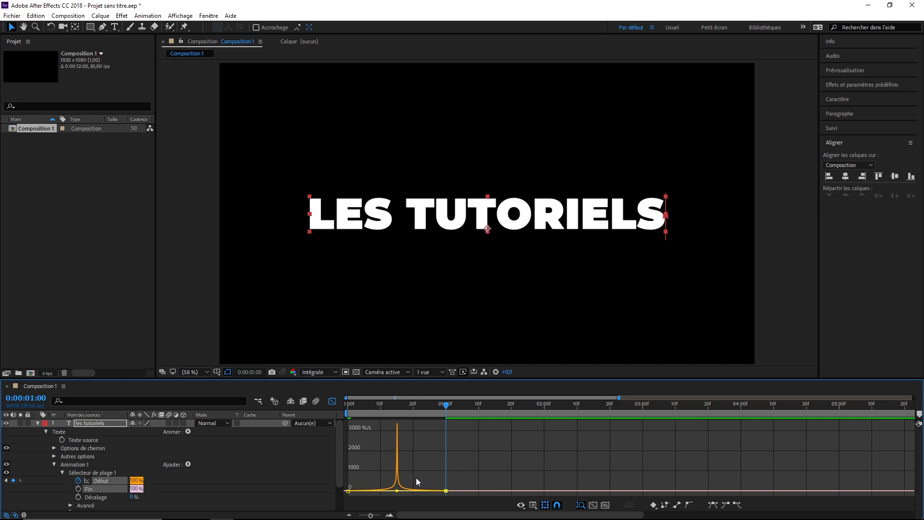
click(333, 402)
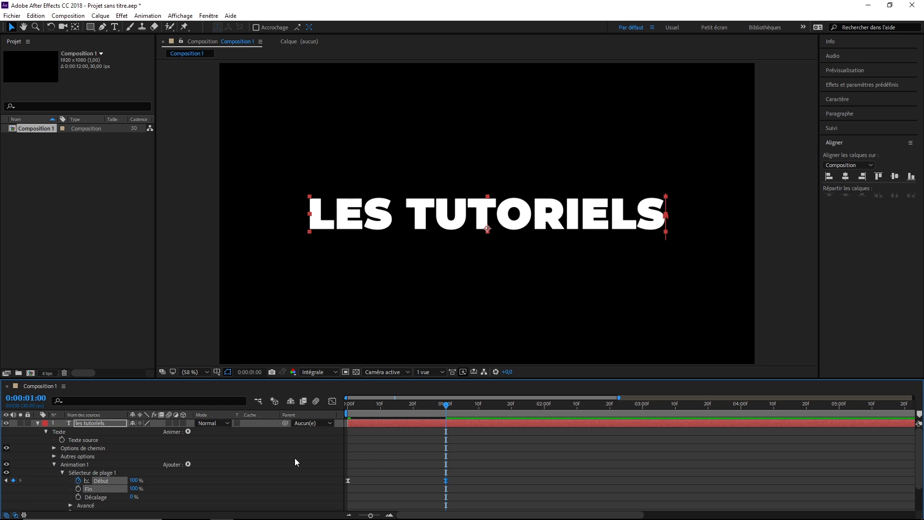
Enable motion blur for the les tutoriels layer and the composition, and preview the text animation.
click(168, 423)
click(316, 402)
key(space)
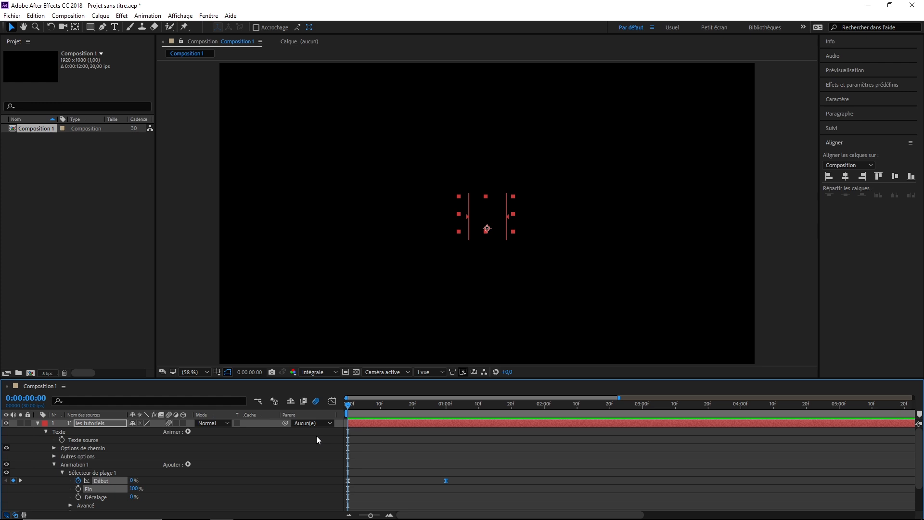
Copy both Début keyframes of the les tutoriels layer and paste them at 0:00:02:00.
drag(473, 475, 339, 495)
click(36, 17)
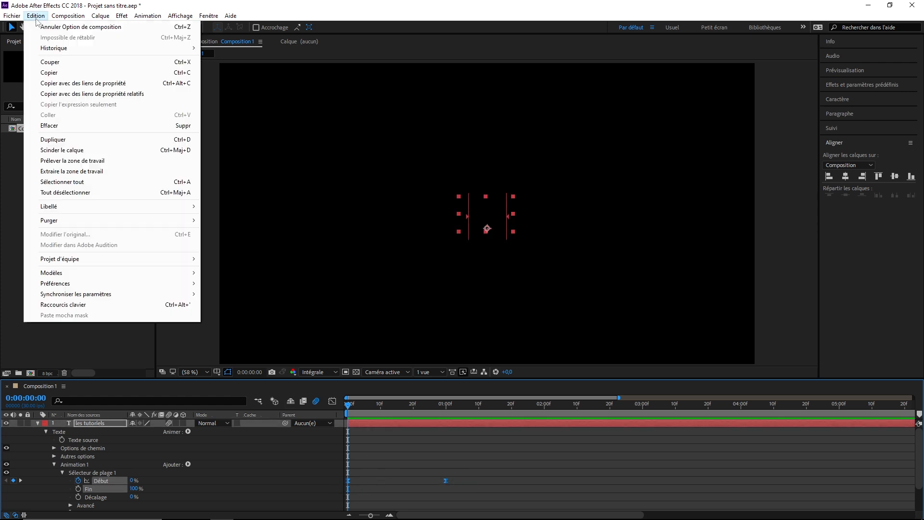
click(55, 73)
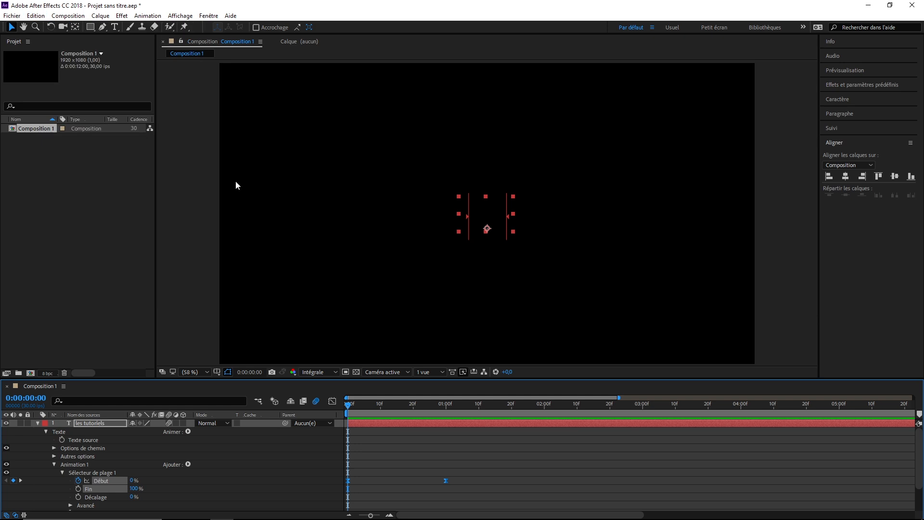
click(29, 398)
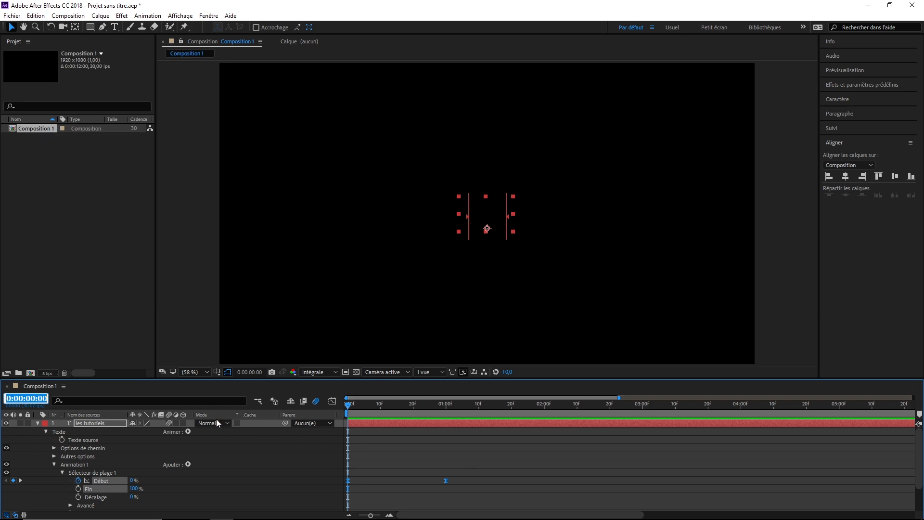
text(200)
key(Return)
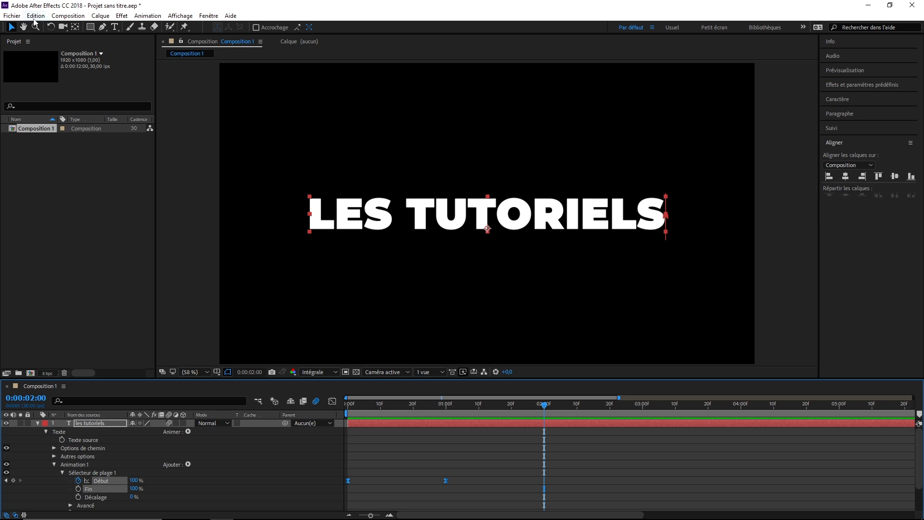
click(36, 15)
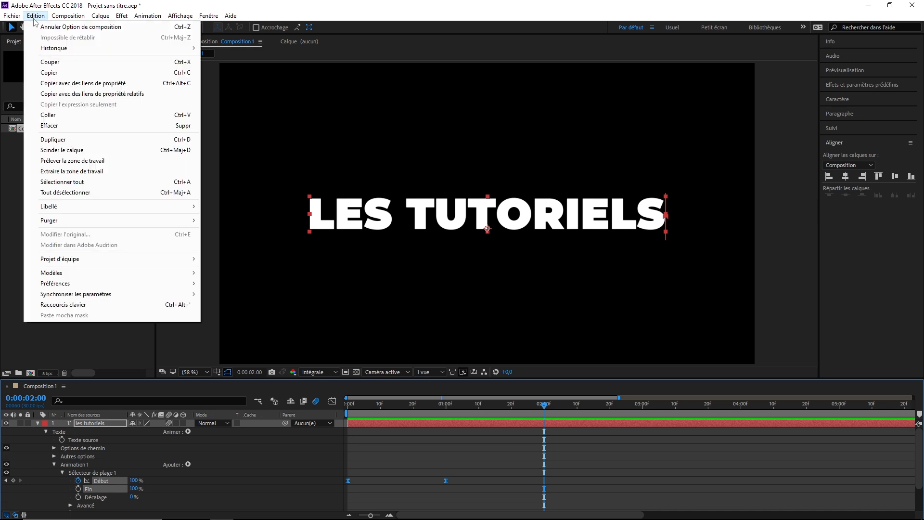
click(64, 116)
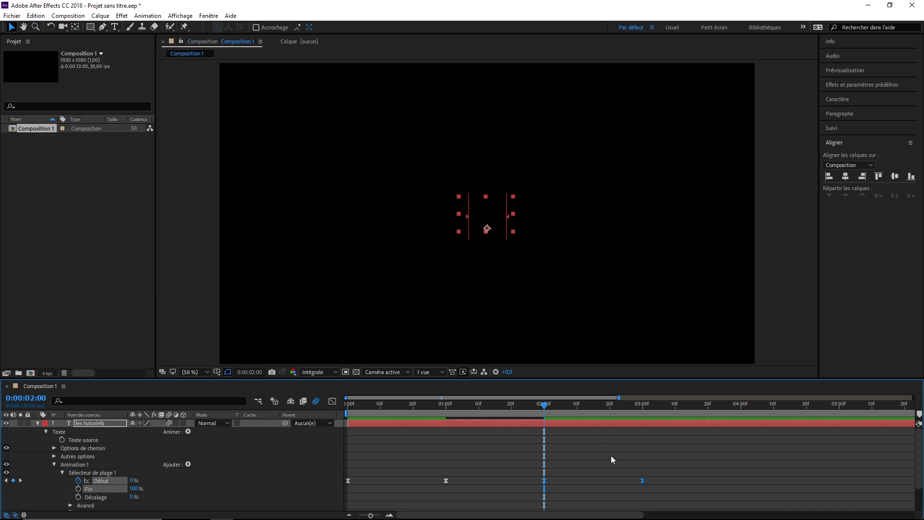
Reverse the order of the two pasted Début keyframes and play the animation from the start.
right_click(643, 481)
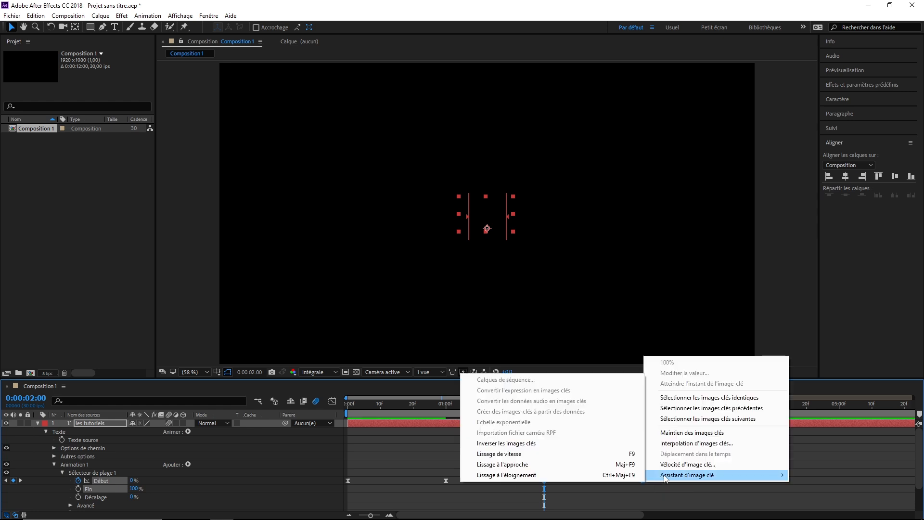
click(553, 443)
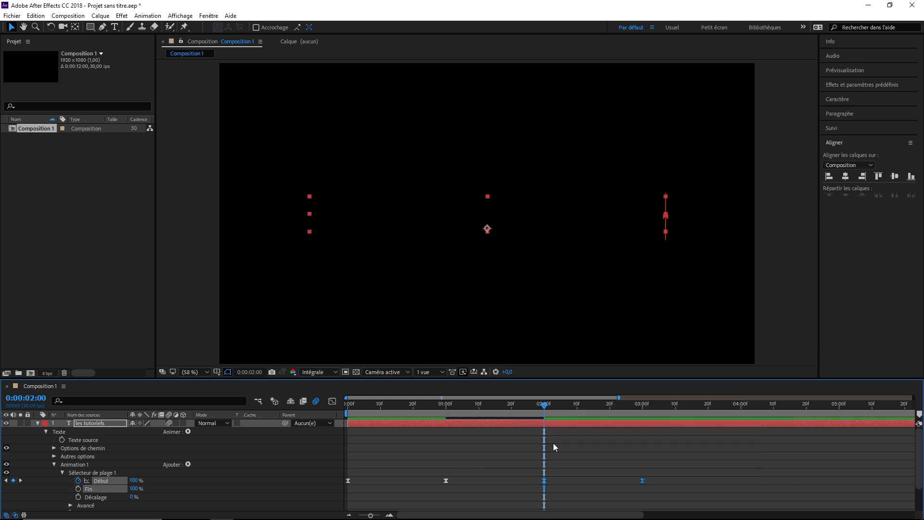
key(Home)
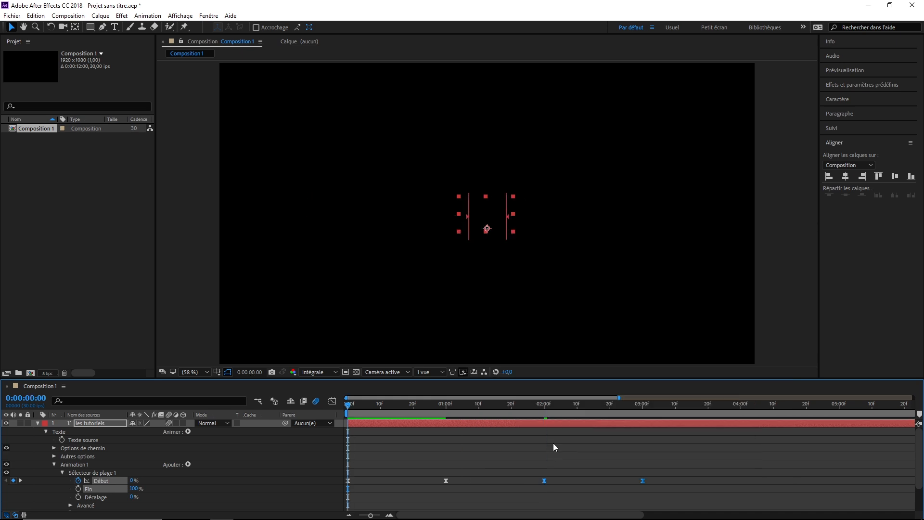
key(space)
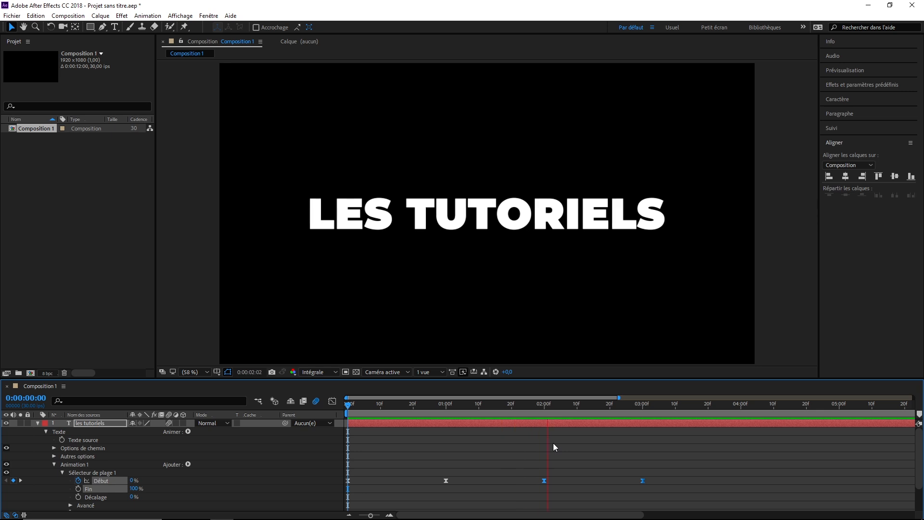
key(space)
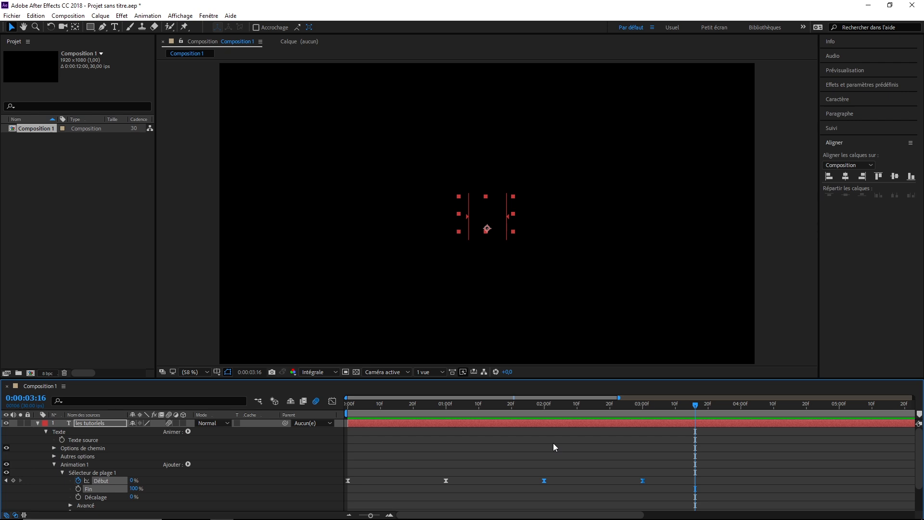
Split the les tutoriels layer at 0:00:03:00 and delete the part after the split.
click(37, 399)
text(300)
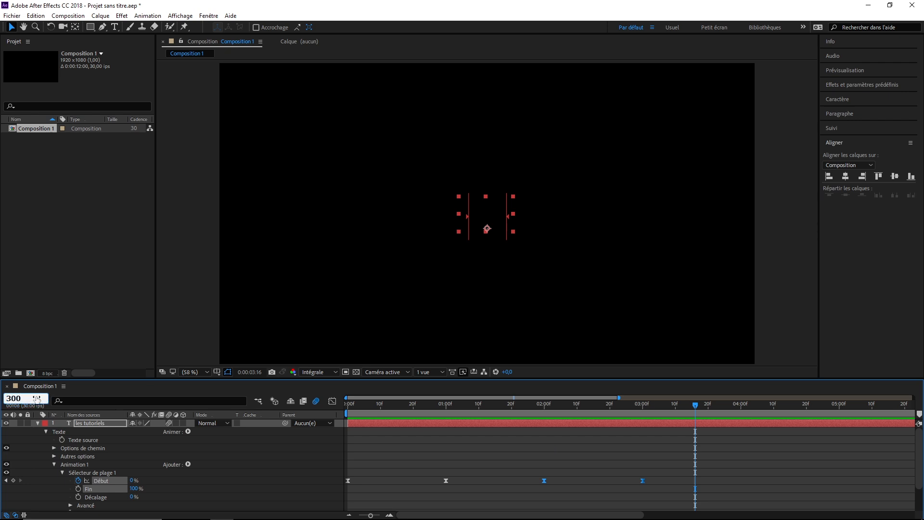
key(Return)
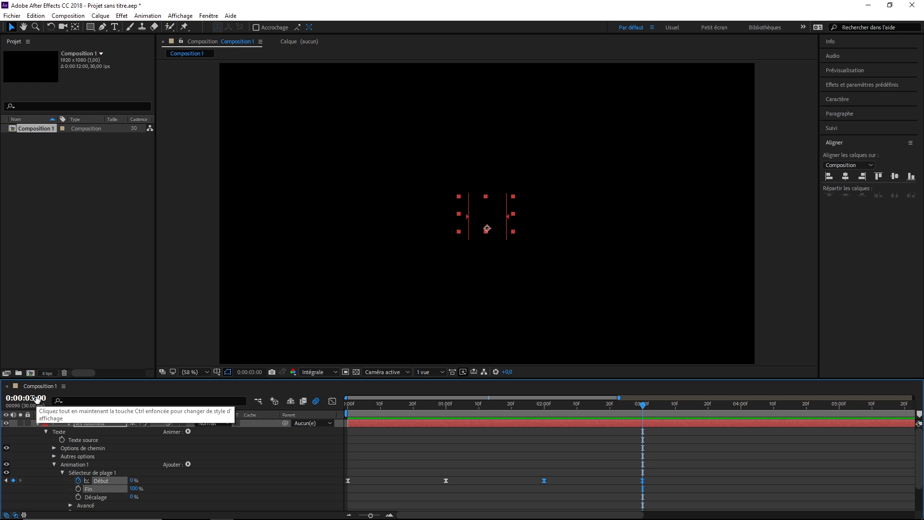
click(65, 410)
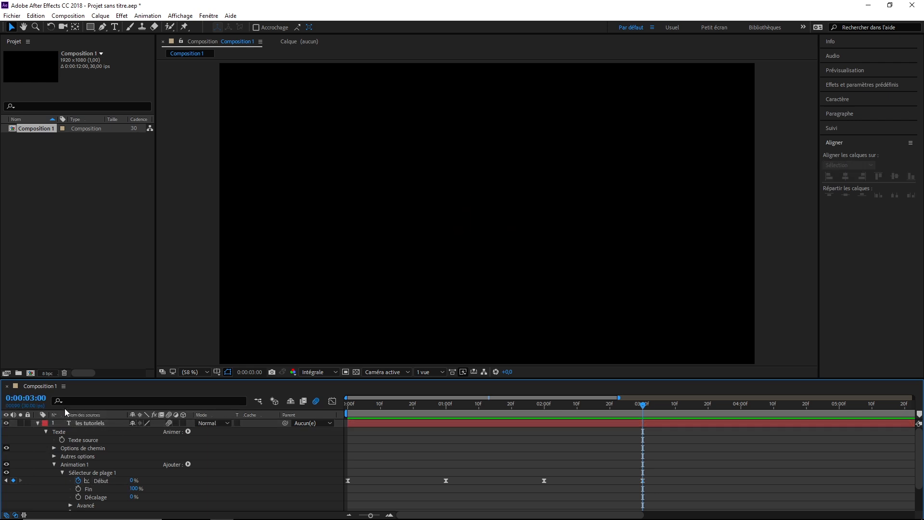
click(35, 16)
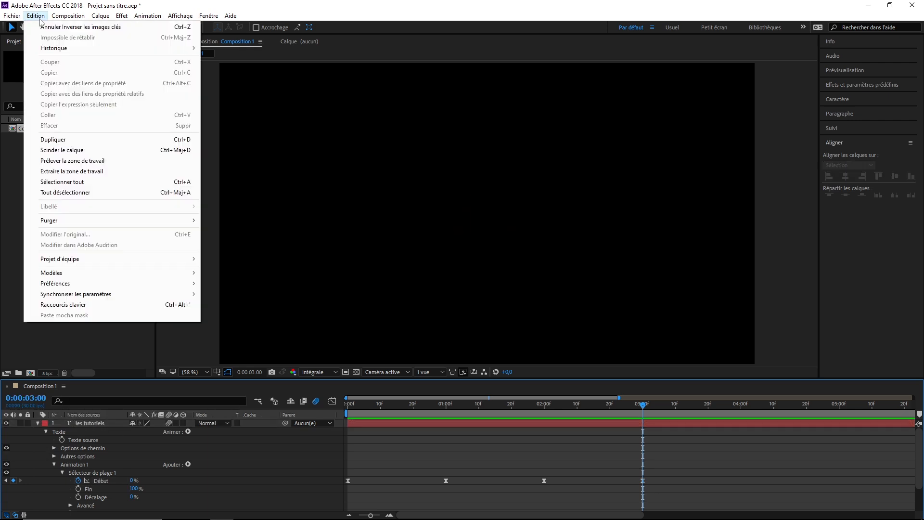
click(86, 151)
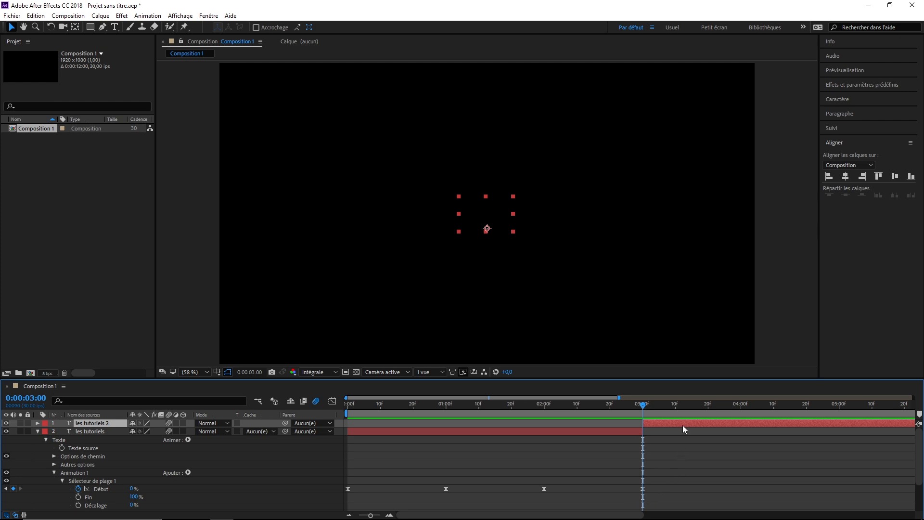
key(Delete)
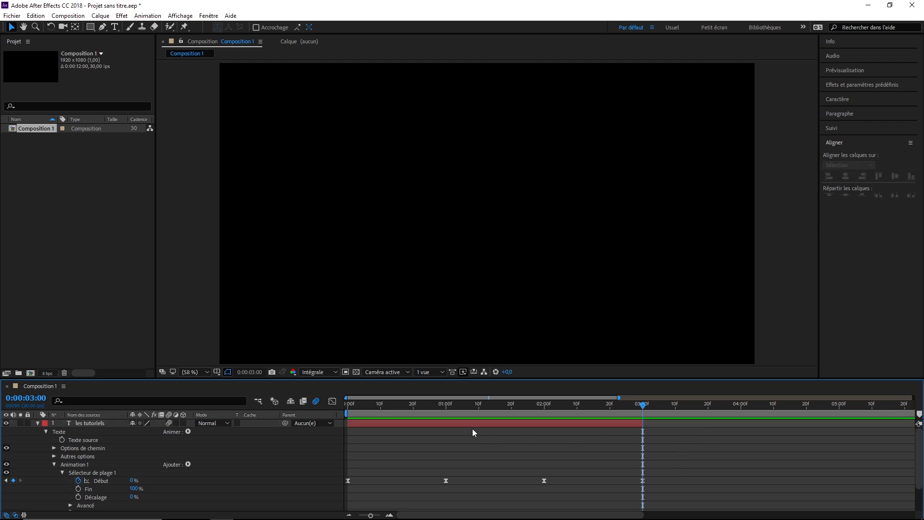
Duplicate the les tutoriels layer and shift the copy in time so it starts at 0:00:03:00.
click(93, 425)
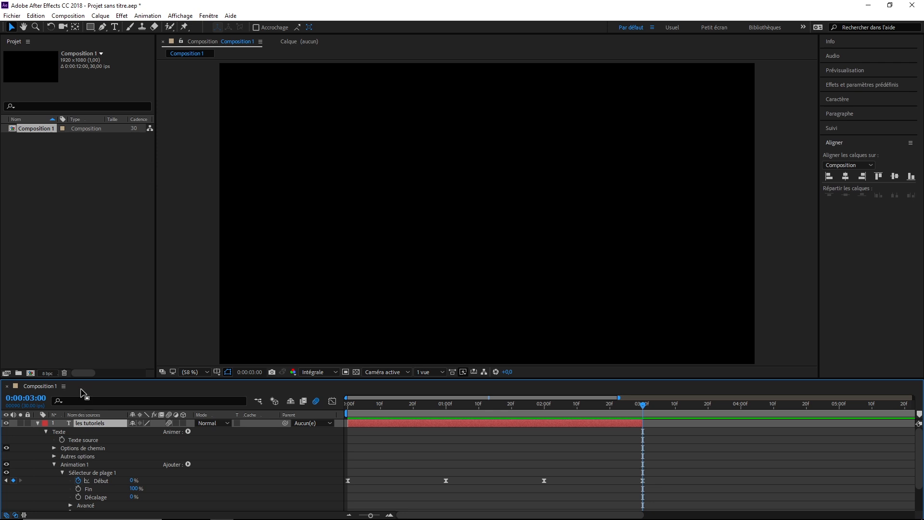
click(36, 15)
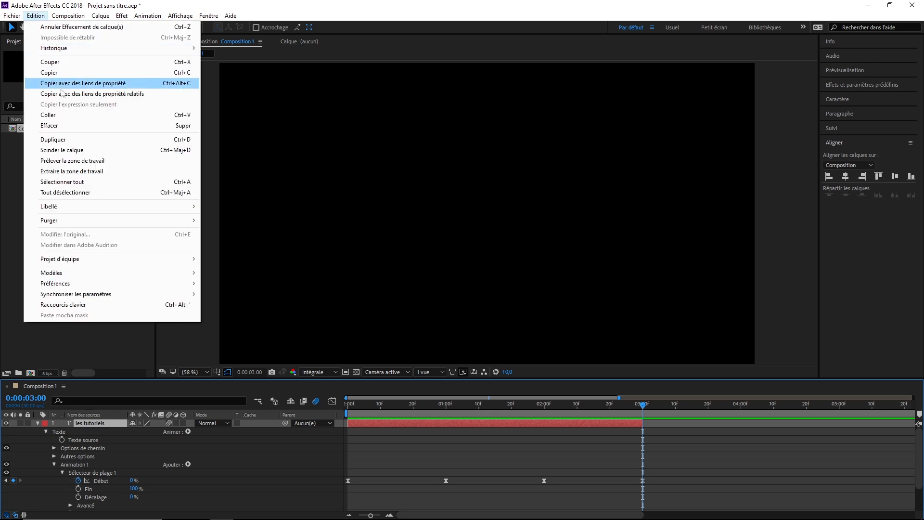
click(72, 139)
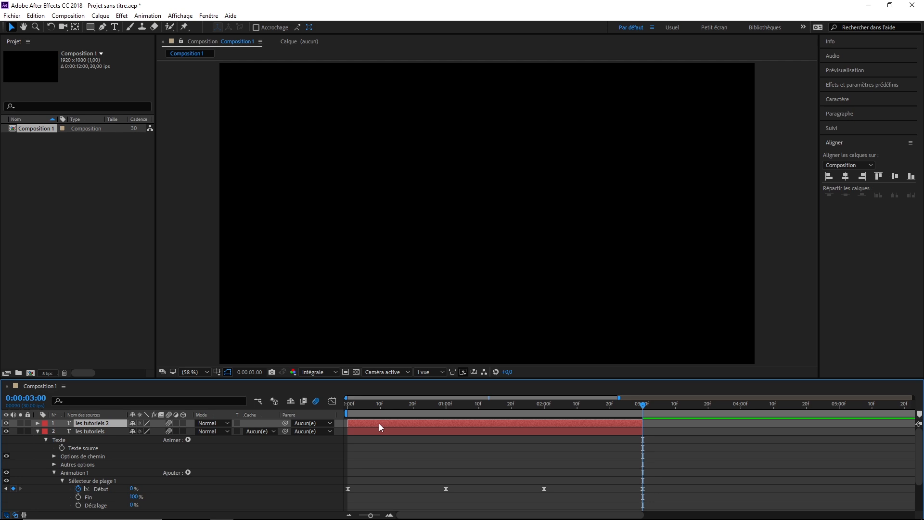
drag(379, 427, 676, 427)
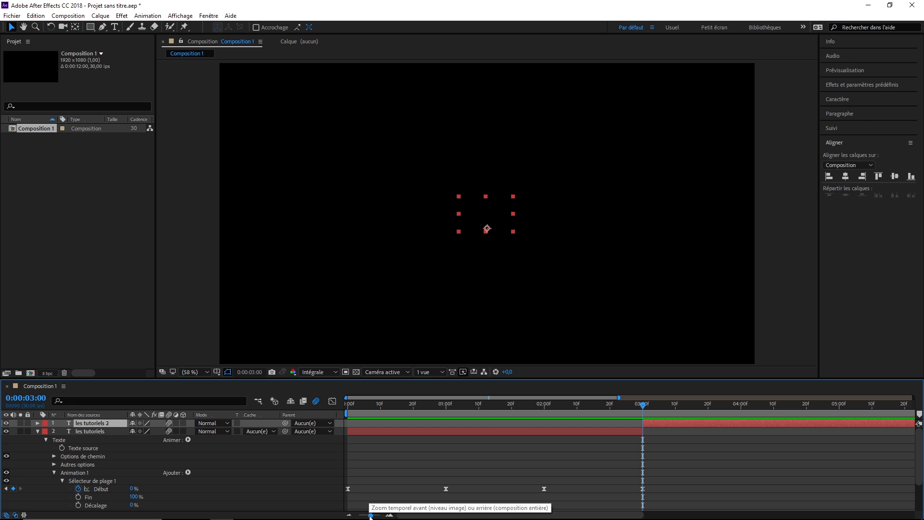
Replace the duplicated layer's text with d' followed by the creator's first name.
drag(371, 515, 363, 515)
click(597, 413)
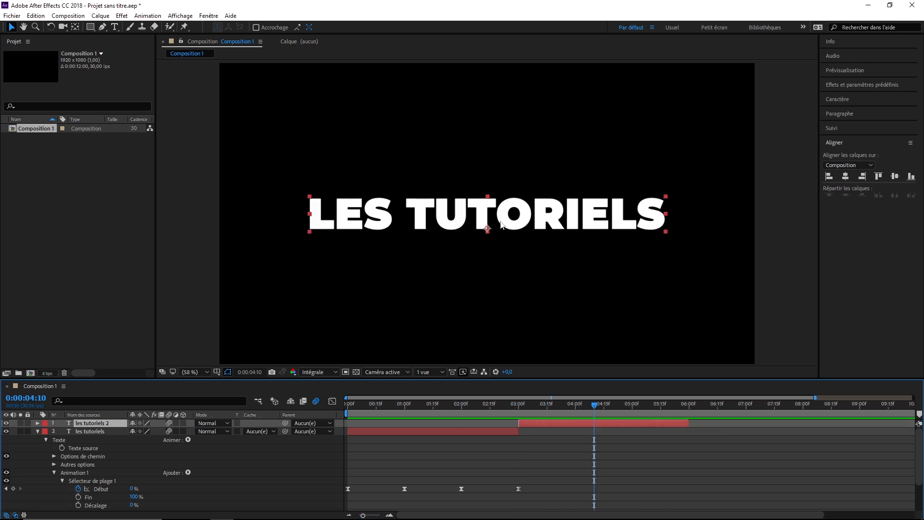
double_click(501, 222)
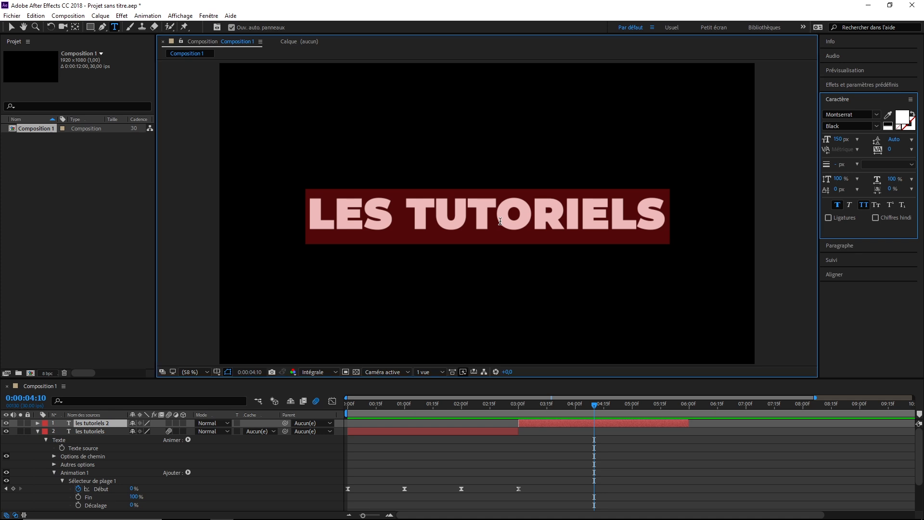
text(d'amine)
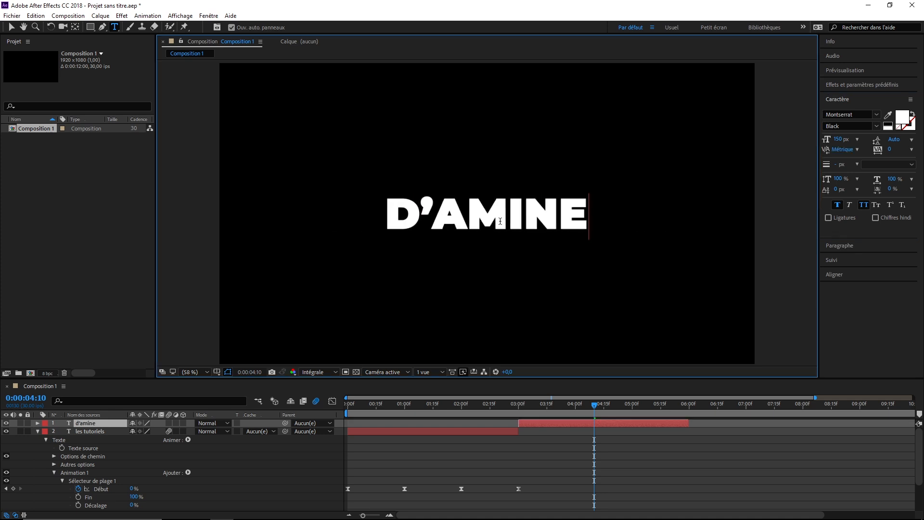
click(658, 470)
Play the composition twice from the start to check both titles animating in and out in sequence.
key(Home)
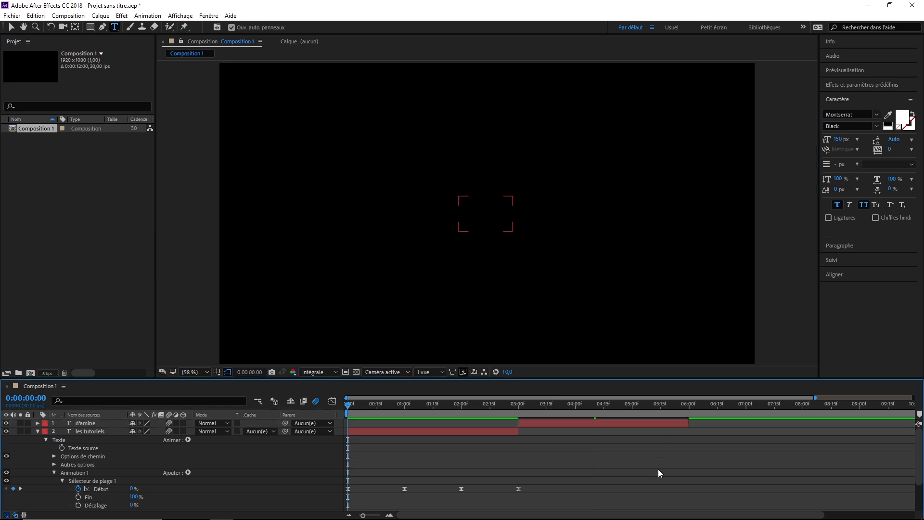
key(space)
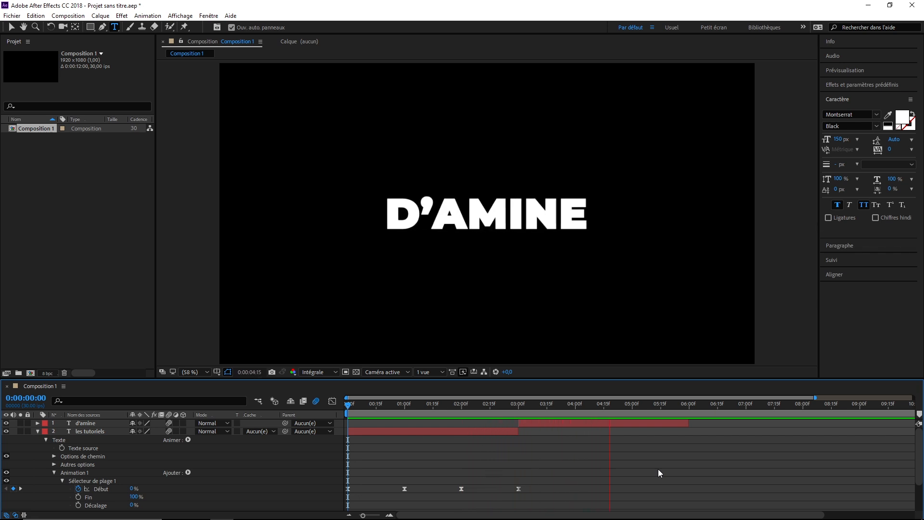
key(space)
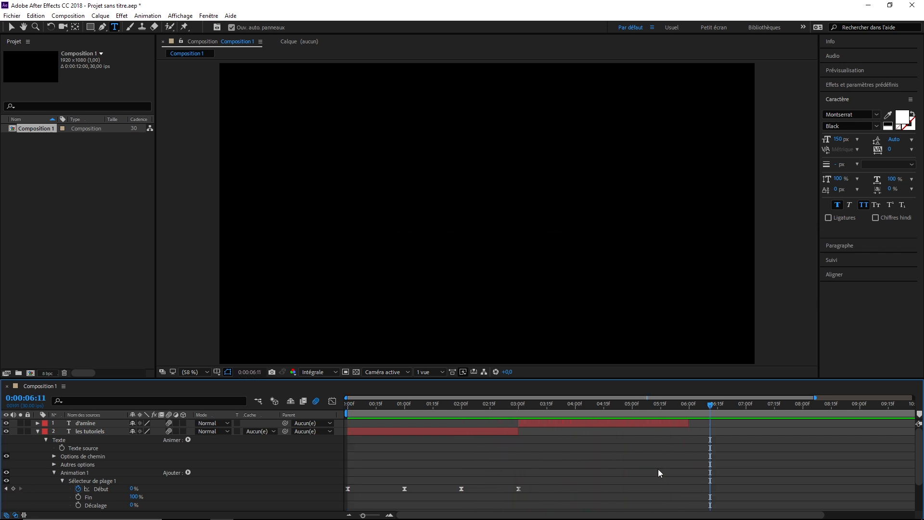
key(Home)
key(space)
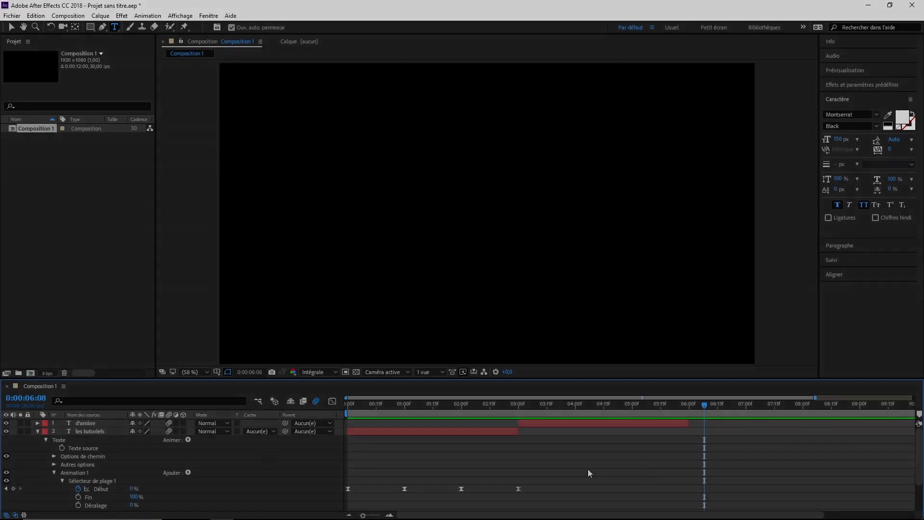
Collapse the les tutoriels layer's properties and duplicate the second title layer twice.
click(37, 431)
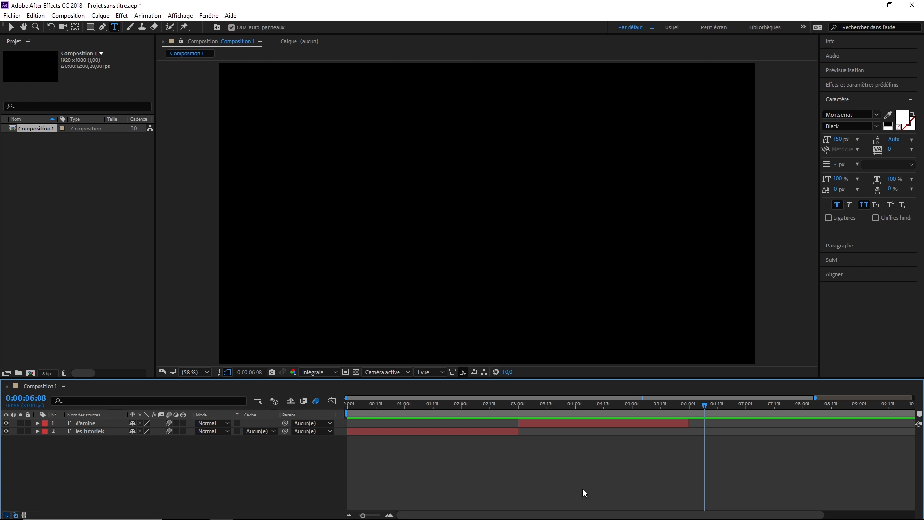
click(580, 424)
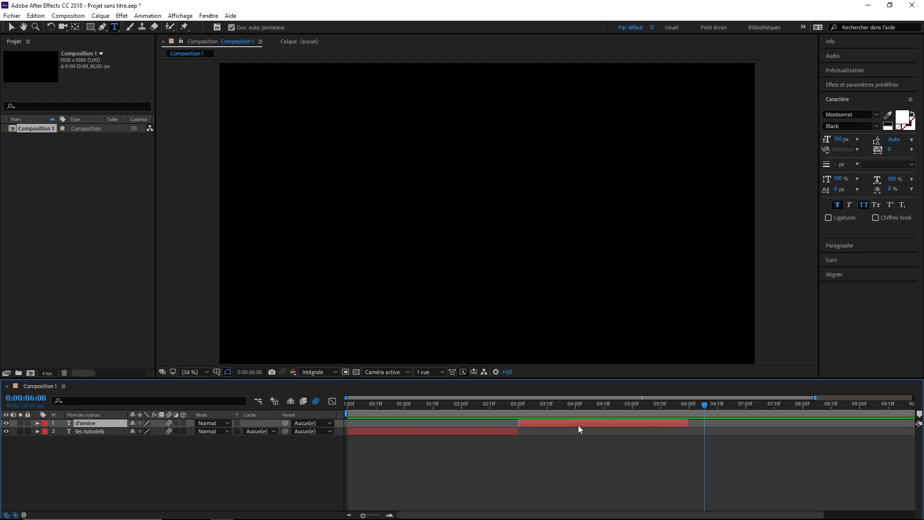
click(35, 15)
click(54, 139)
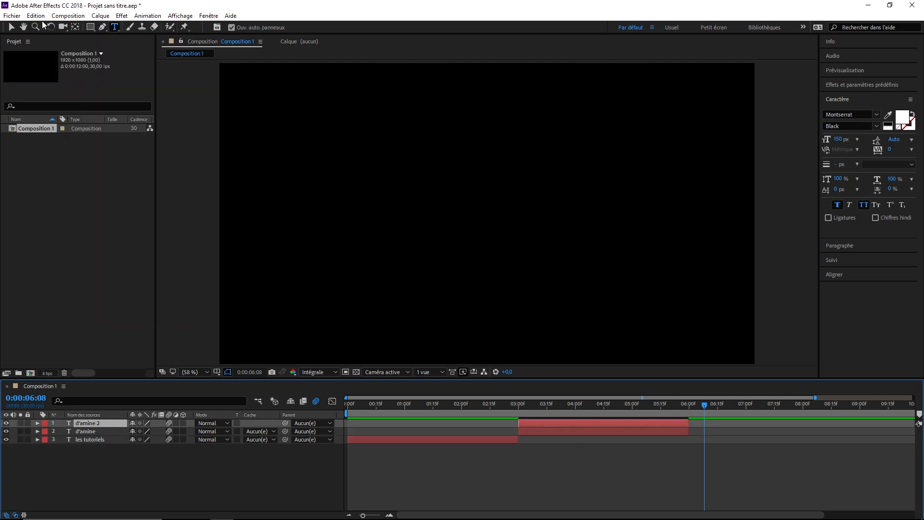
click(36, 16)
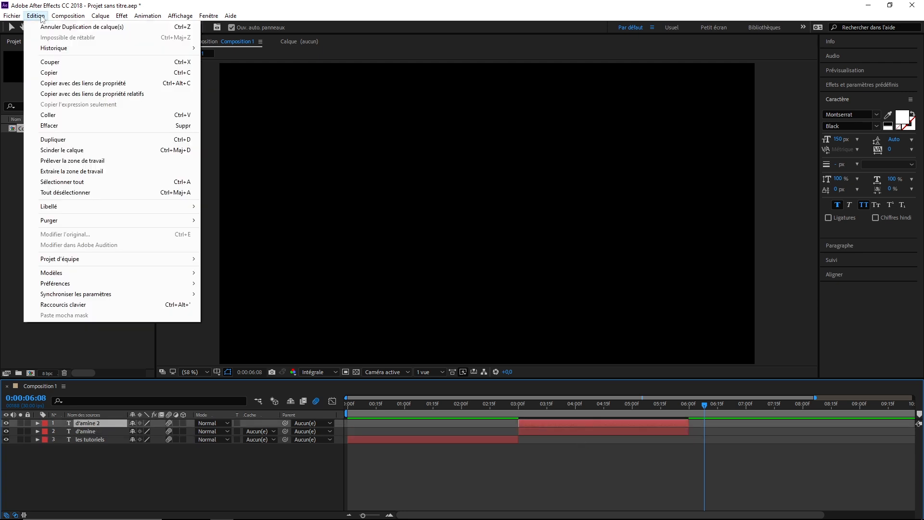
click(54, 139)
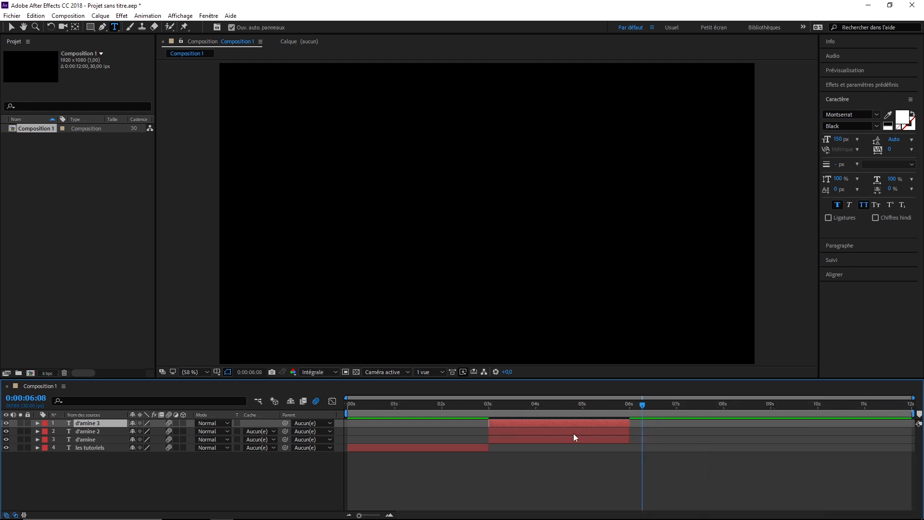
Shift the two duplicated title layers in time so they follow in sequence, starting at 6 s and 9 s.
drag(533, 432, 672, 443)
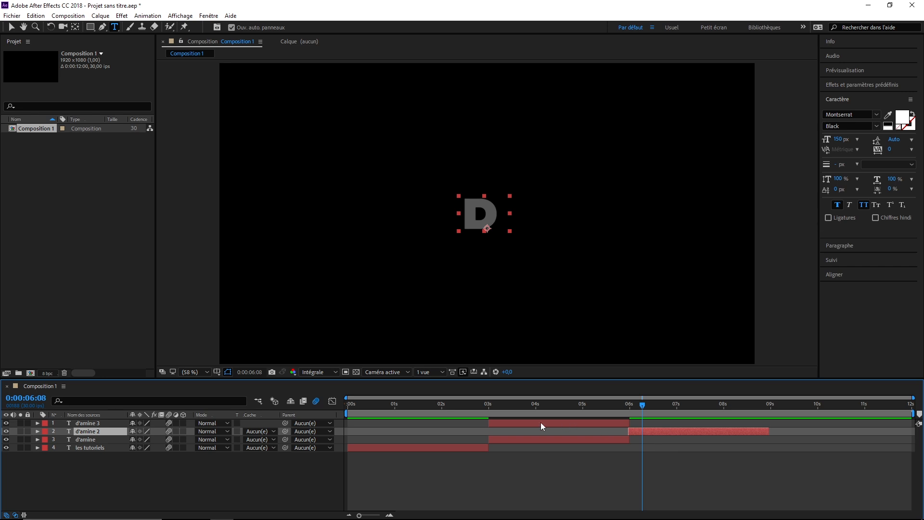
drag(541, 424, 816, 435)
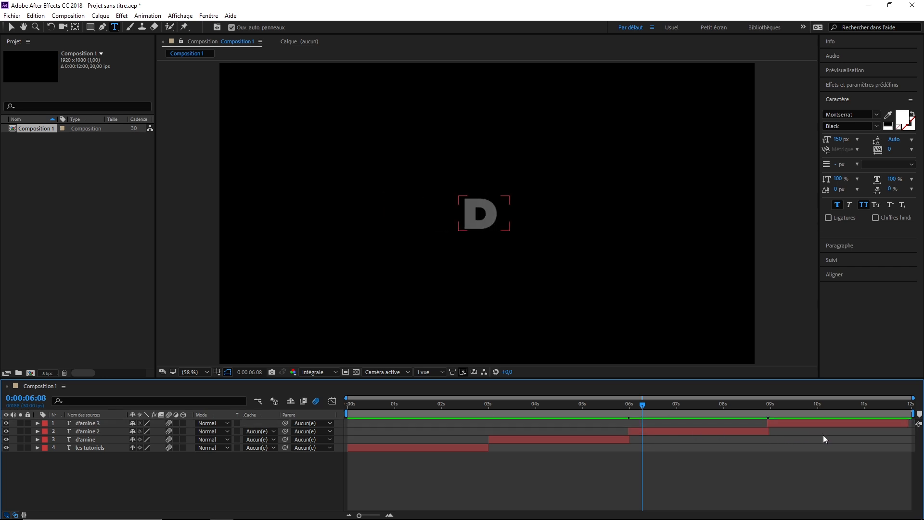
drag(804, 422, 808, 423)
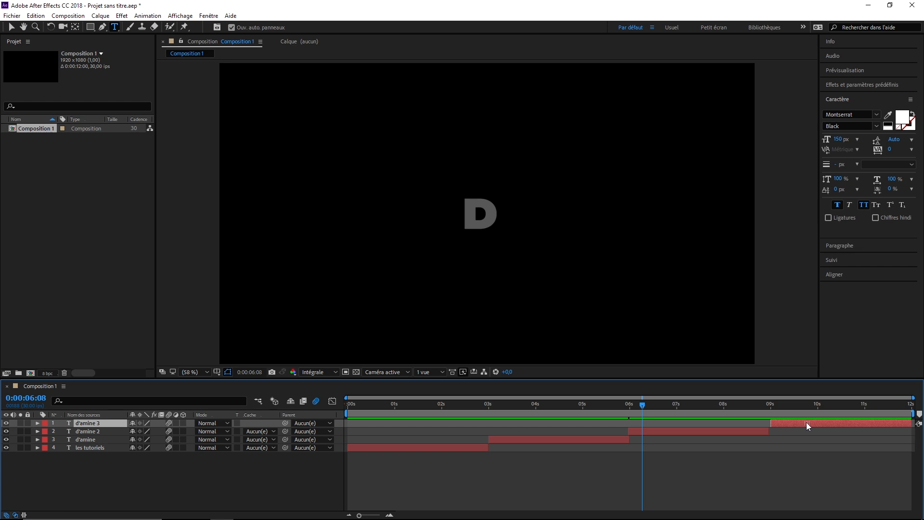
click(703, 436)
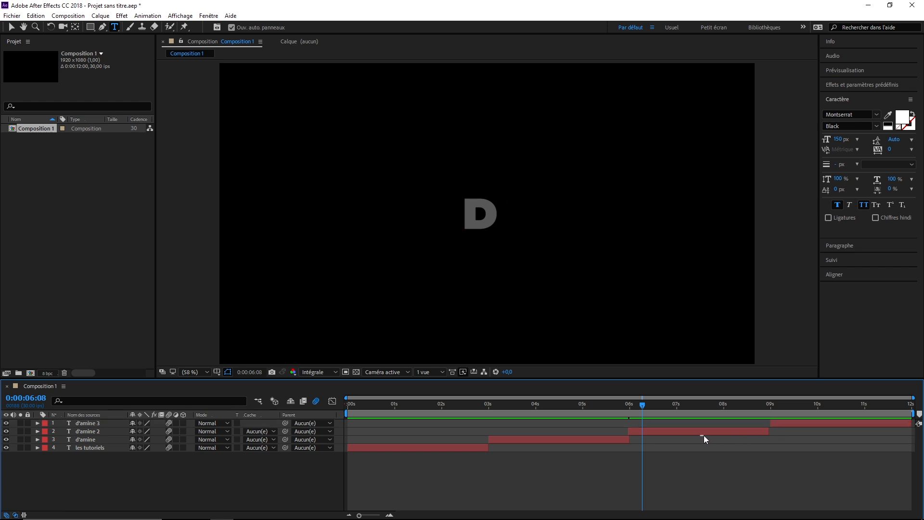
drag(706, 429, 707, 430)
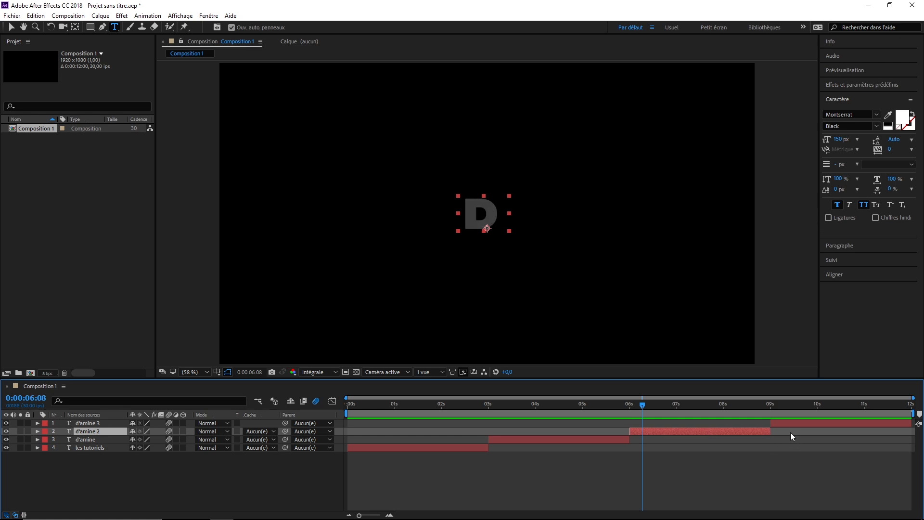
Replace the text of the title layer starting at 6 s with "vous presente".
click(684, 405)
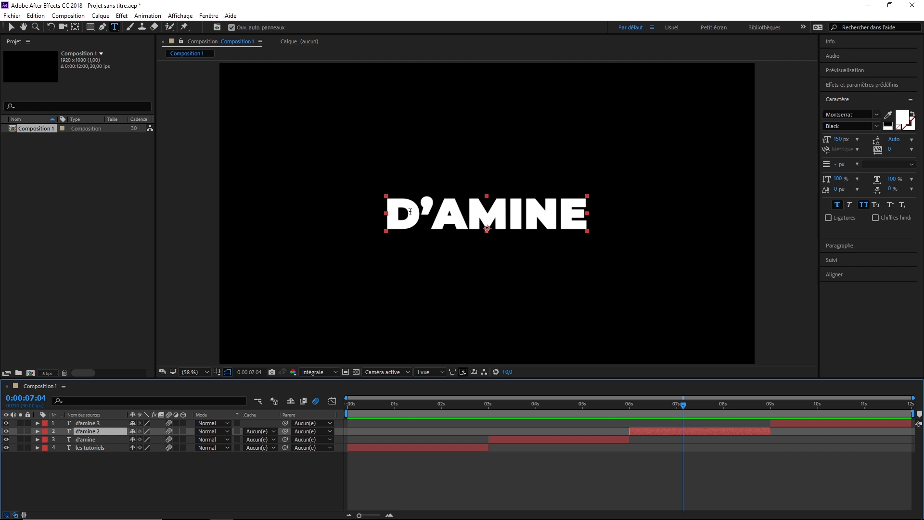
click(425, 220)
key(ctrl+a)
text(vous)
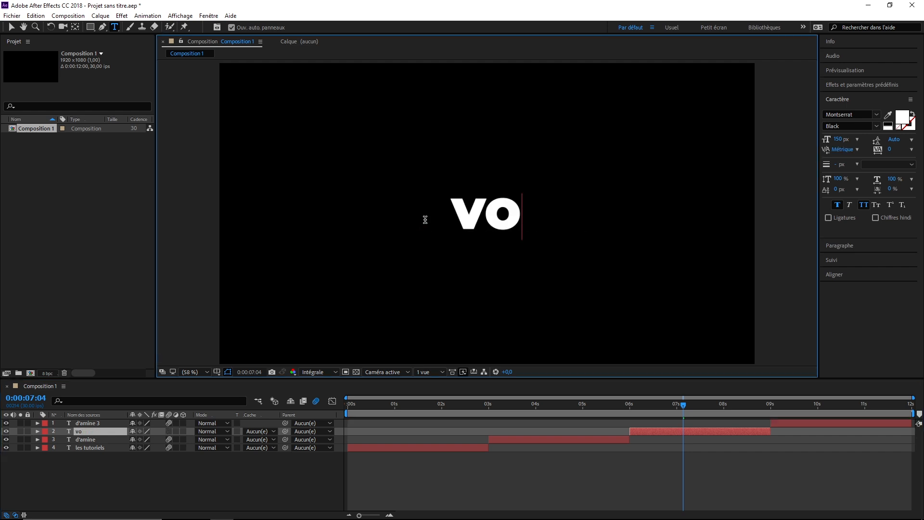
text( presente)
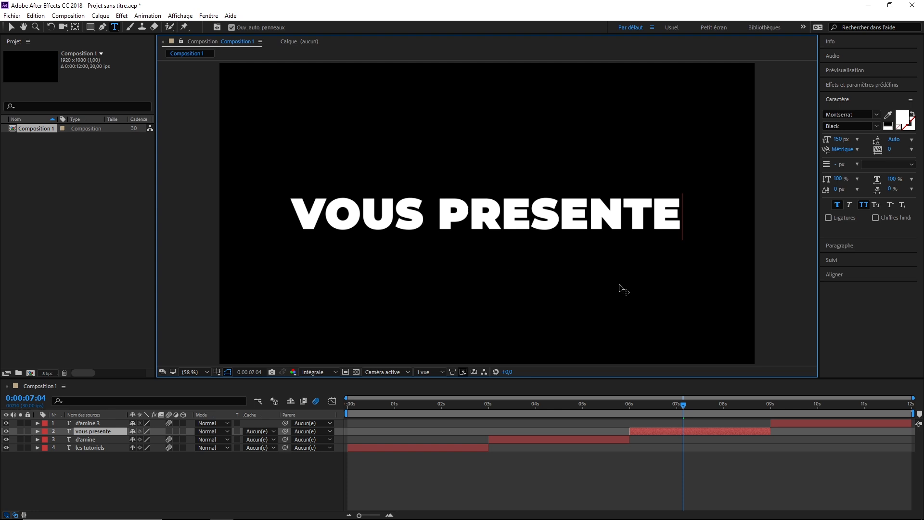
Replace the text of the title layer starting at 9 s with "une animation" and "de texte fluide" on two lines.
click(841, 406)
double_click(494, 212)
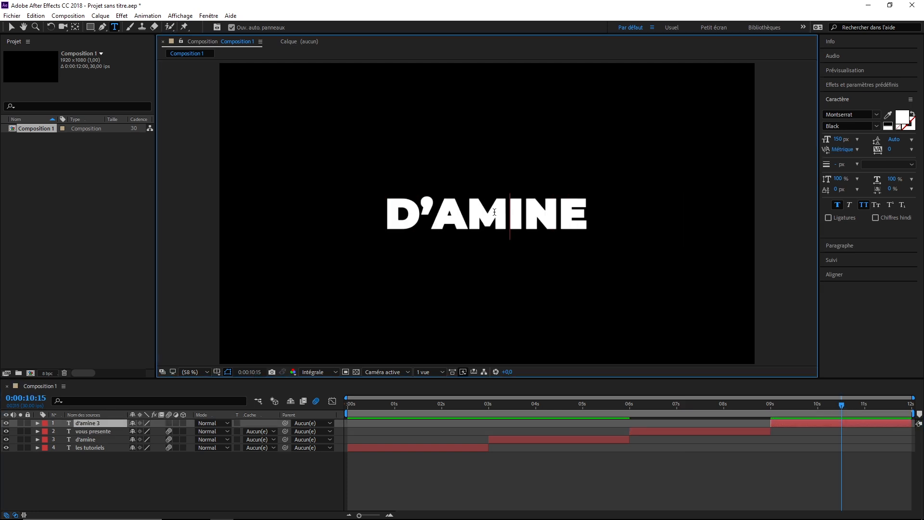
text(une an)
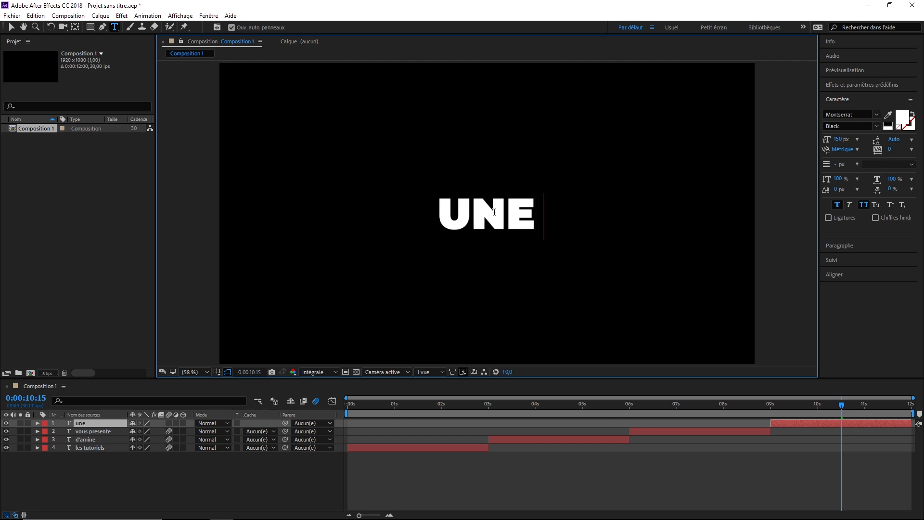
text(imation)
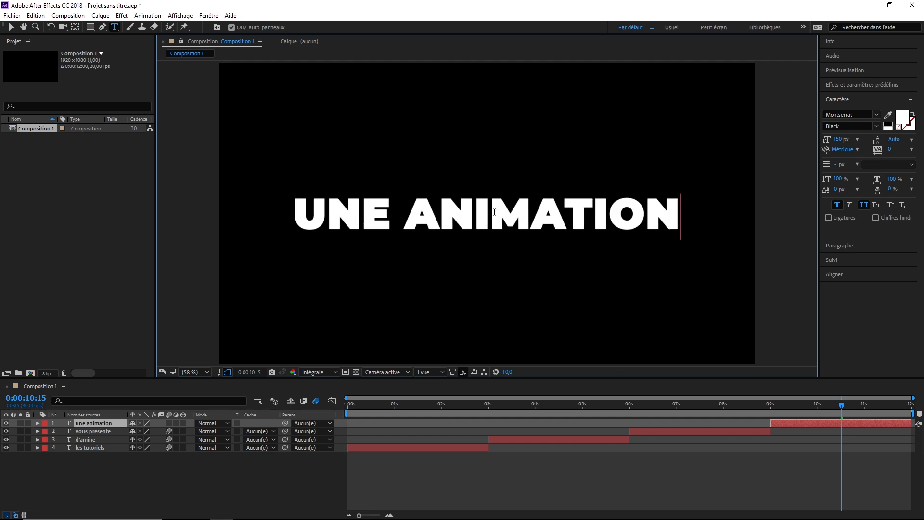
key(Return)
text(de texte)
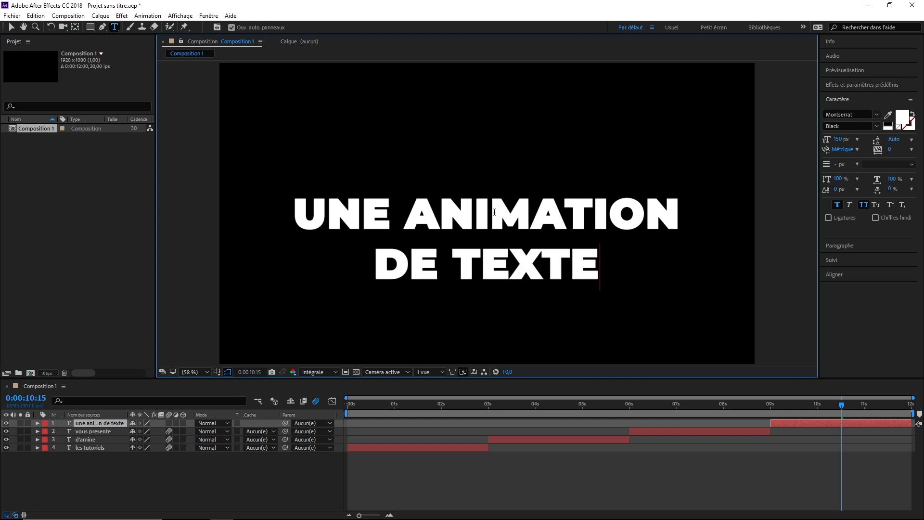
text( flu)
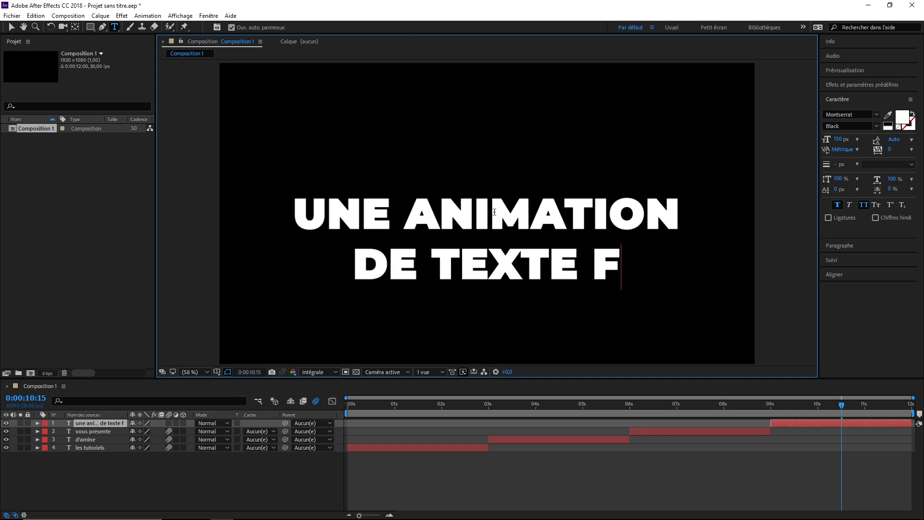
text(ide)
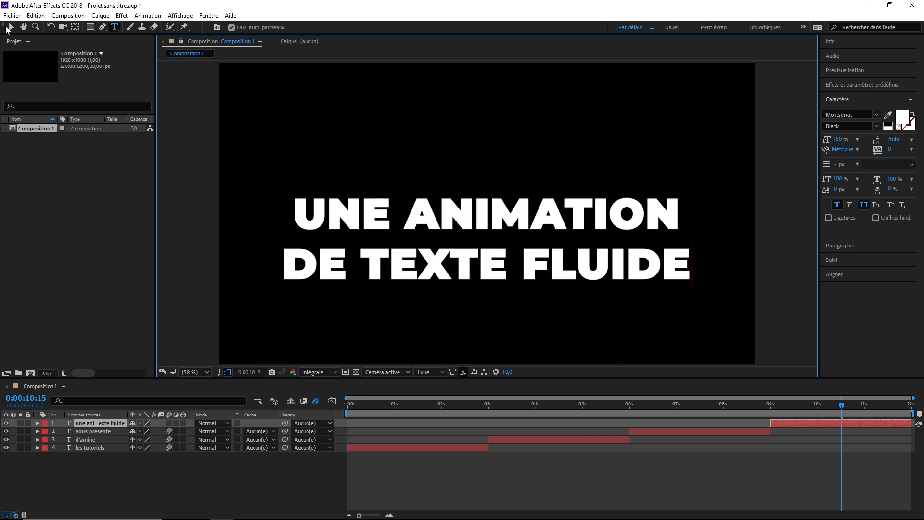
Centre the two-line une animation de texte fluide title horizontally and vertically in the composition.
click(9, 28)
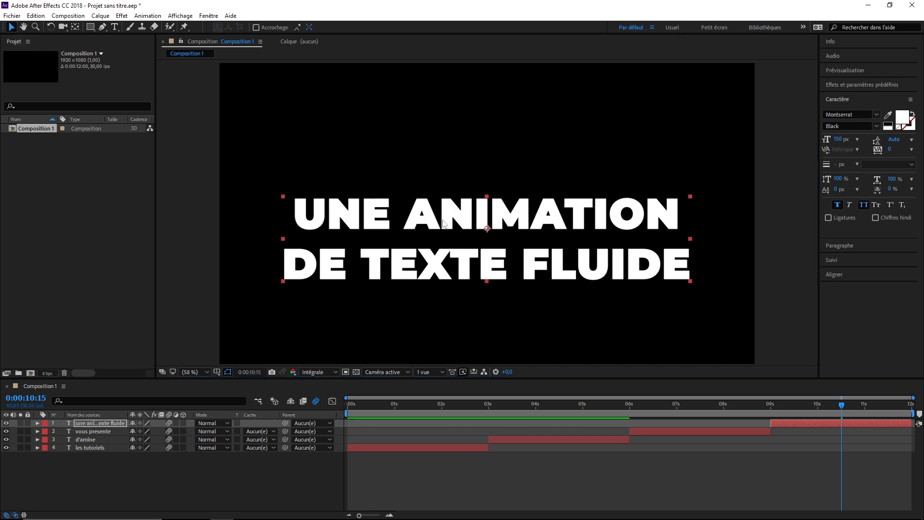
click(846, 277)
click(847, 178)
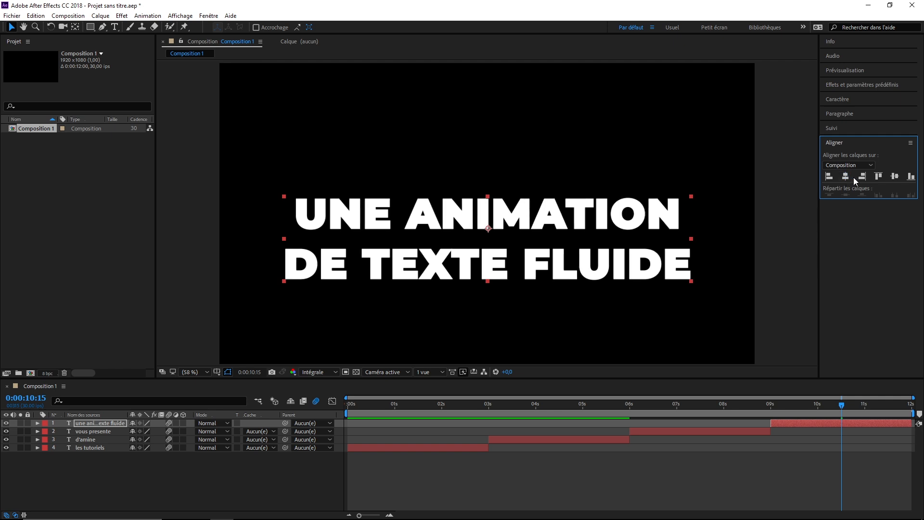
click(897, 178)
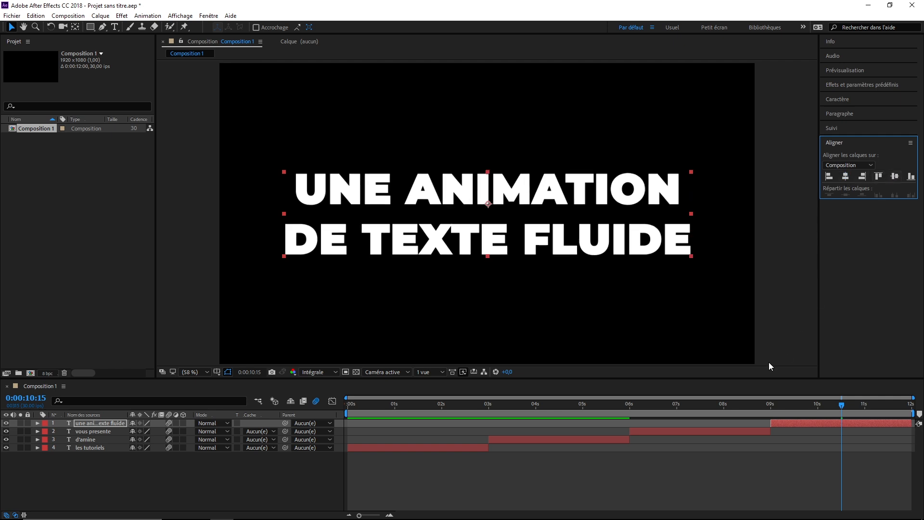
Centre the vous presente title horizontally and vertically in the composition.
click(695, 407)
click(702, 434)
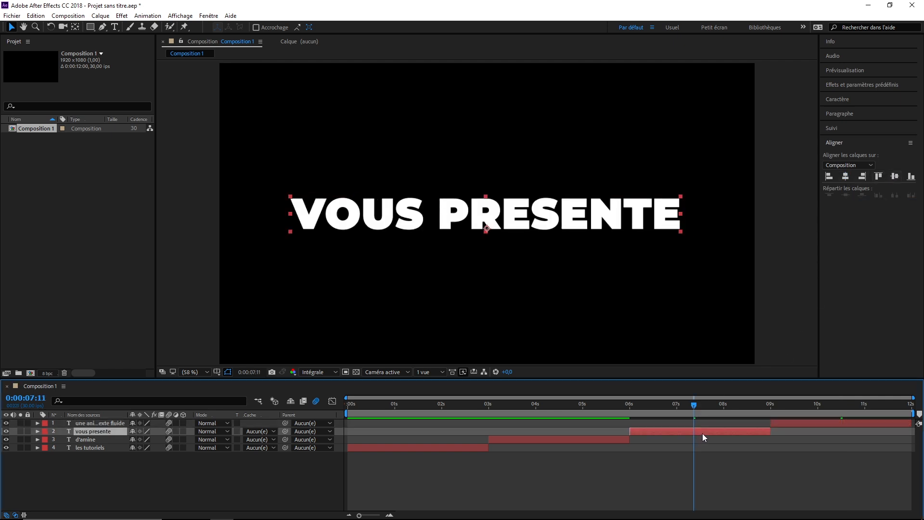
click(846, 177)
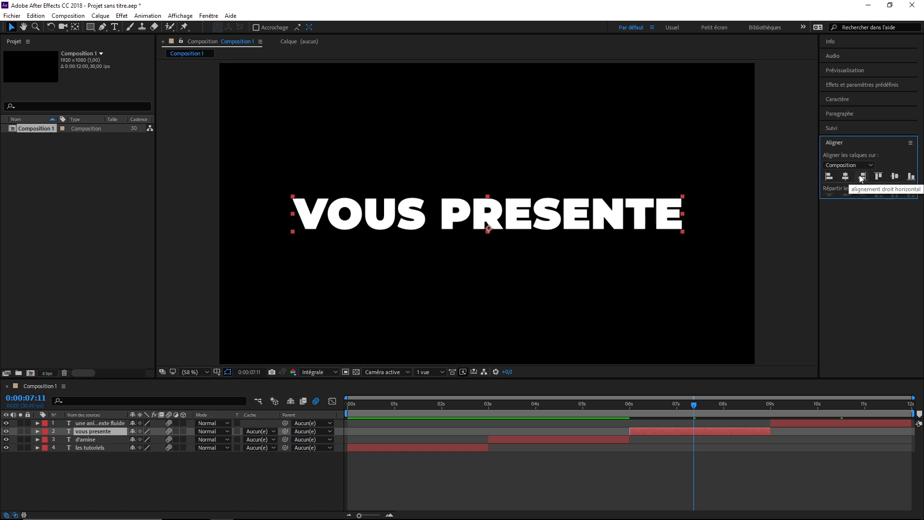
click(895, 177)
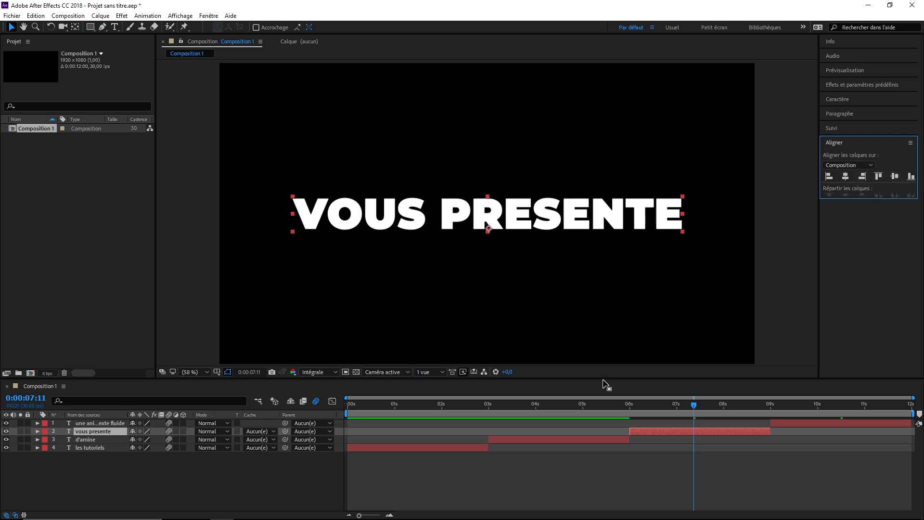
Centre the title layer starting at 3 s horizontally and vertically in the composition, and return to the first frame.
click(561, 407)
click(551, 438)
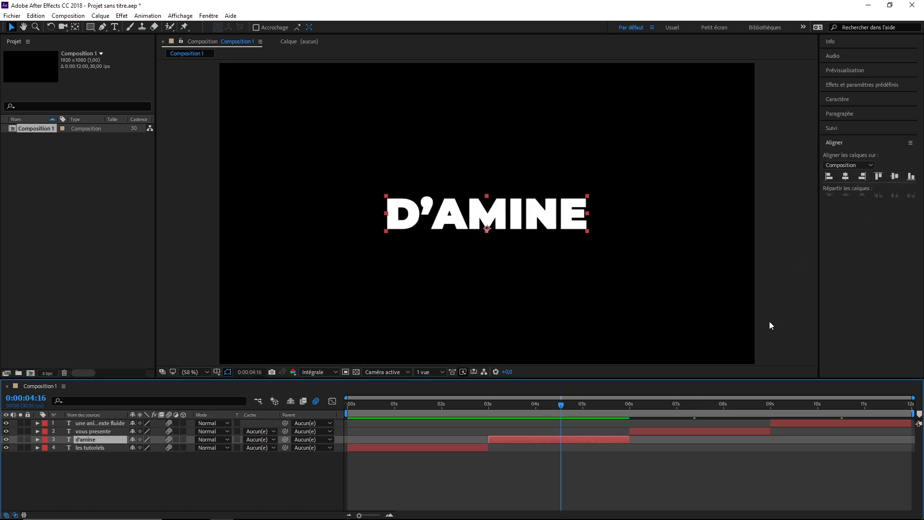
click(846, 176)
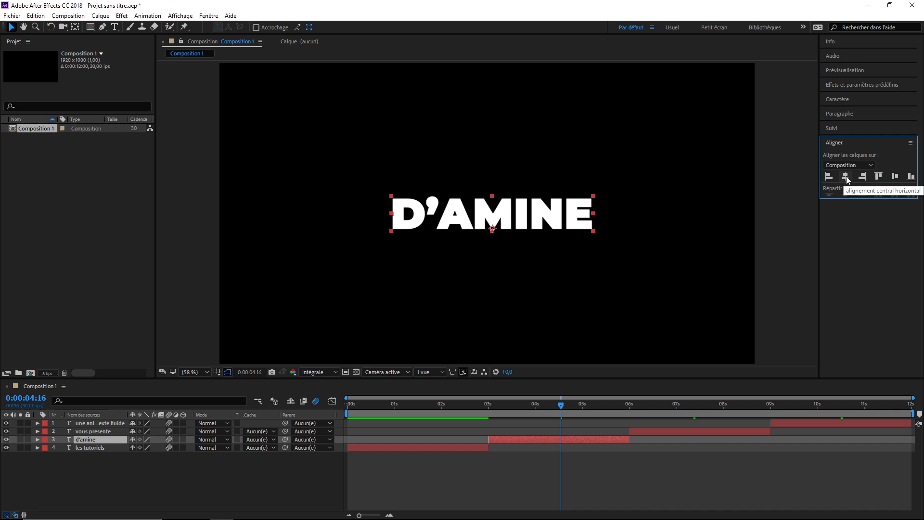
click(895, 177)
key(Home)
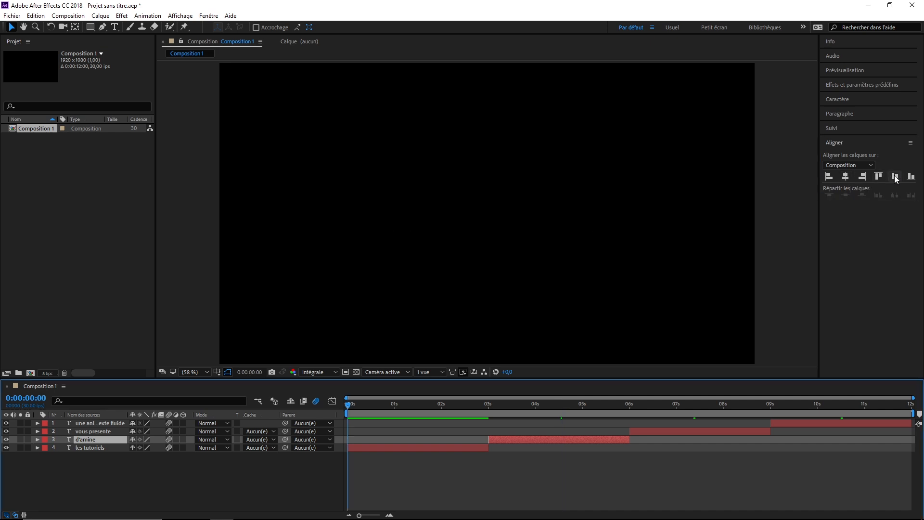